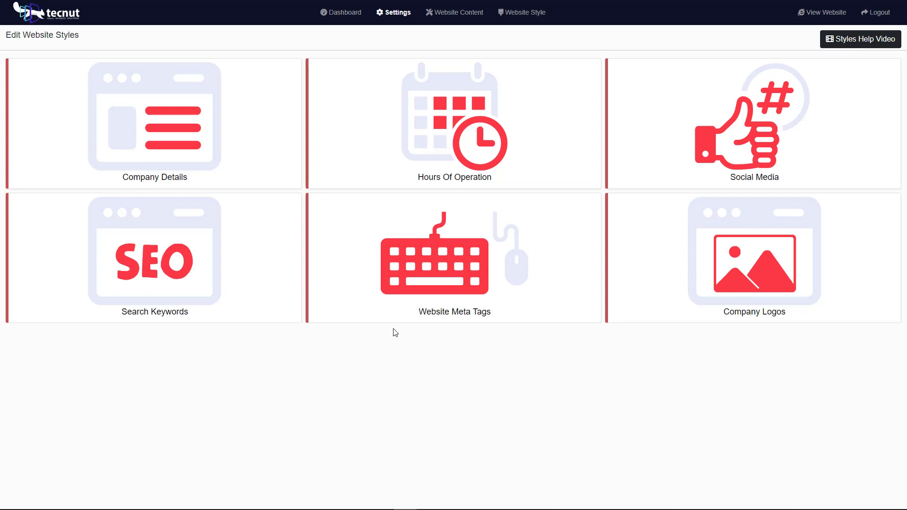
Open the Company Details settings and examine the company trade name, company name and trade type
{"action": "left_click", "coordinate": [184, 134]}
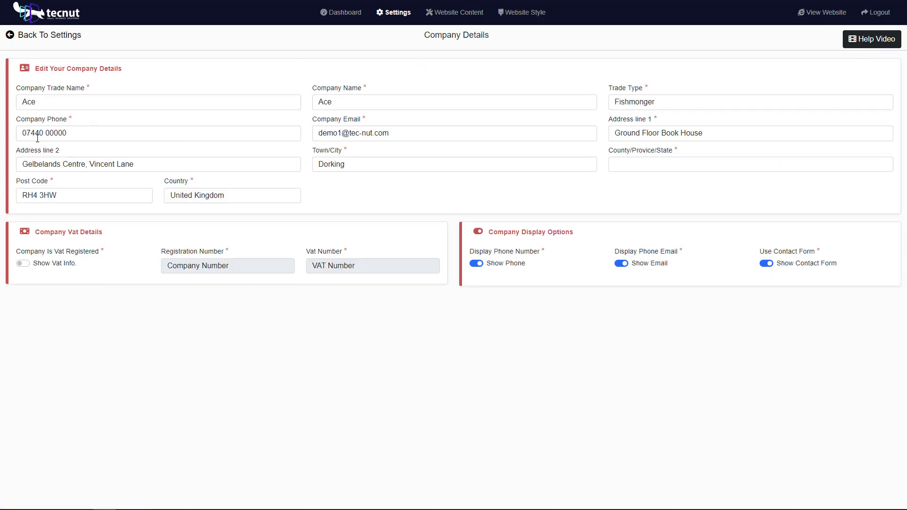
{"action": "double_click", "coordinate": [43, 101]}
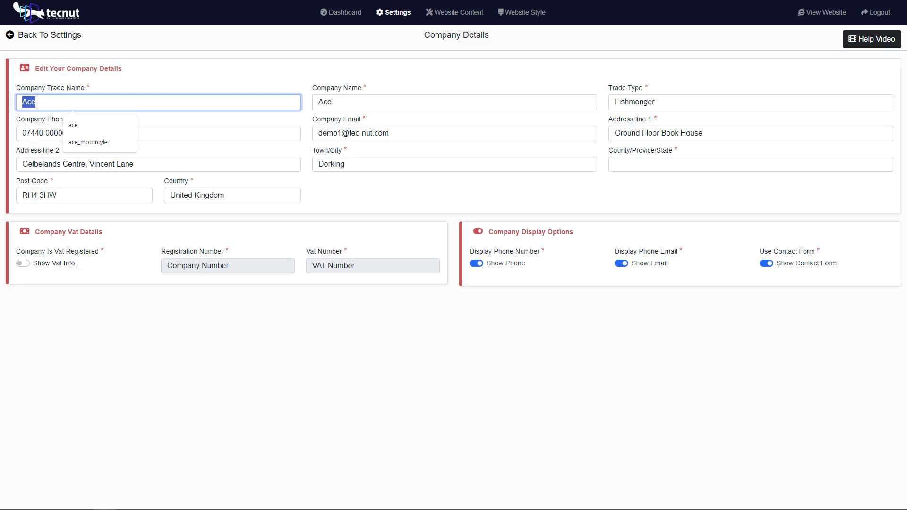
{"action": "left_click", "coordinate": [229, 81]}
{"action": "double_click", "coordinate": [325, 101]}
{"action": "left_click", "coordinate": [280, 71]}
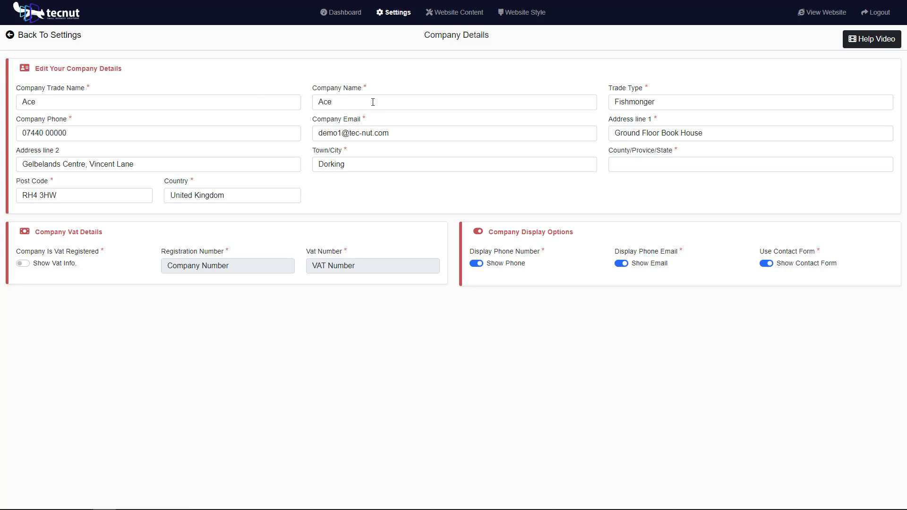
{"action": "double_click", "coordinate": [668, 104]}
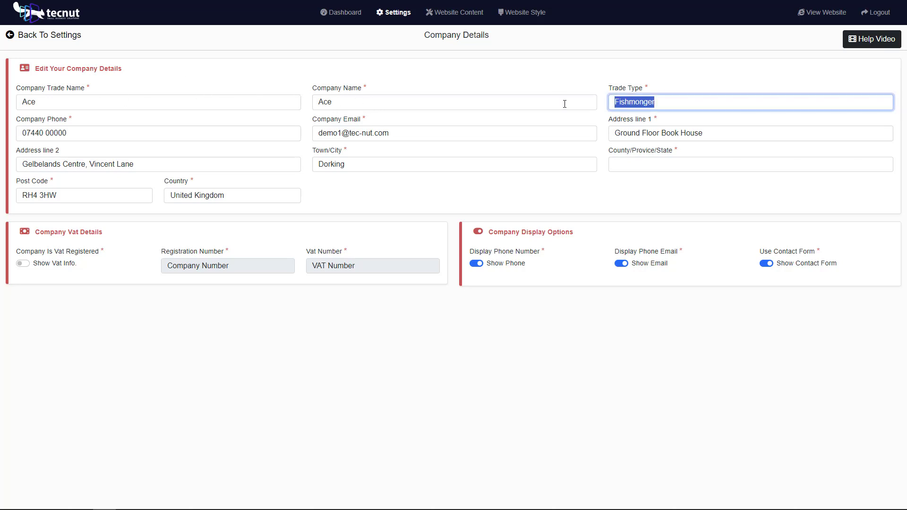
{"action": "left_click", "coordinate": [567, 85]}
{"action": "left_click", "coordinate": [663, 84]}
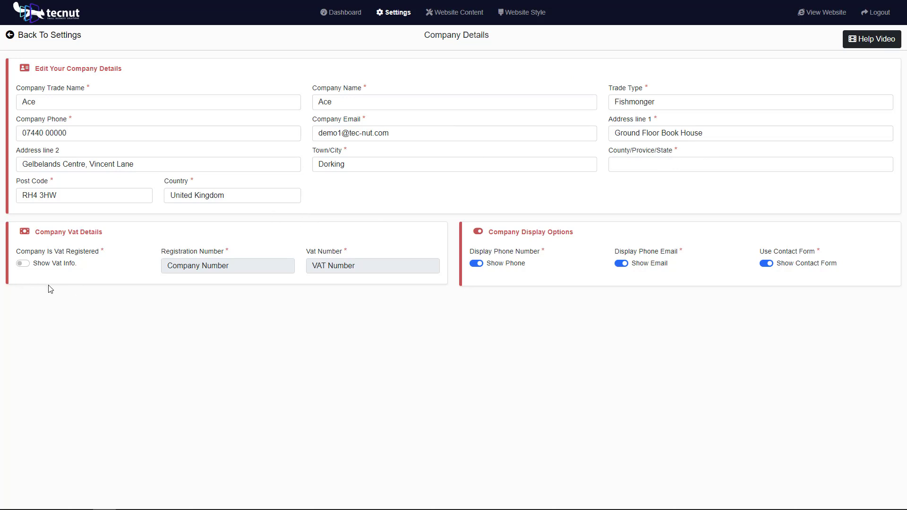
Switch the VAT information on and off again, and the phone and email display off and back on
{"action": "left_click", "coordinate": [27, 265]}
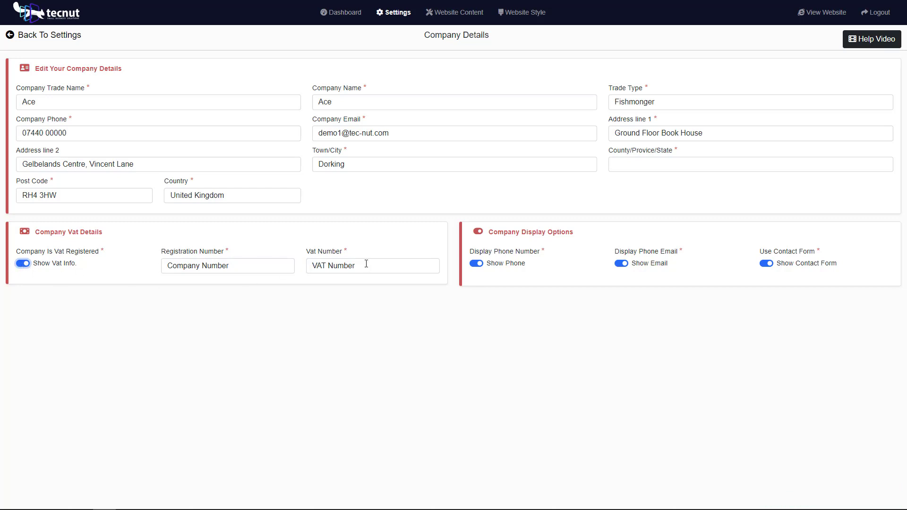
{"action": "left_click", "coordinate": [26, 263]}
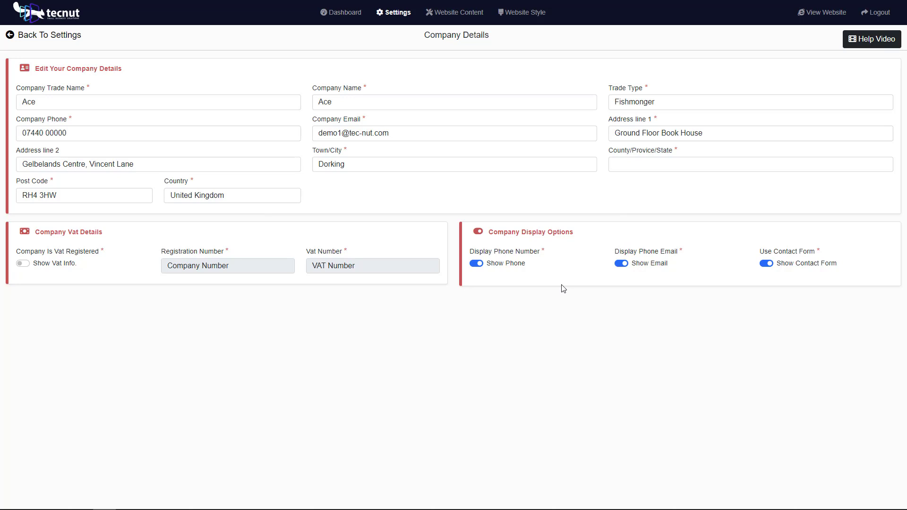
{"action": "left_click", "coordinate": [476, 264]}
{"action": "left_click", "coordinate": [622, 265]}
{"action": "left_click", "coordinate": [625, 263]}
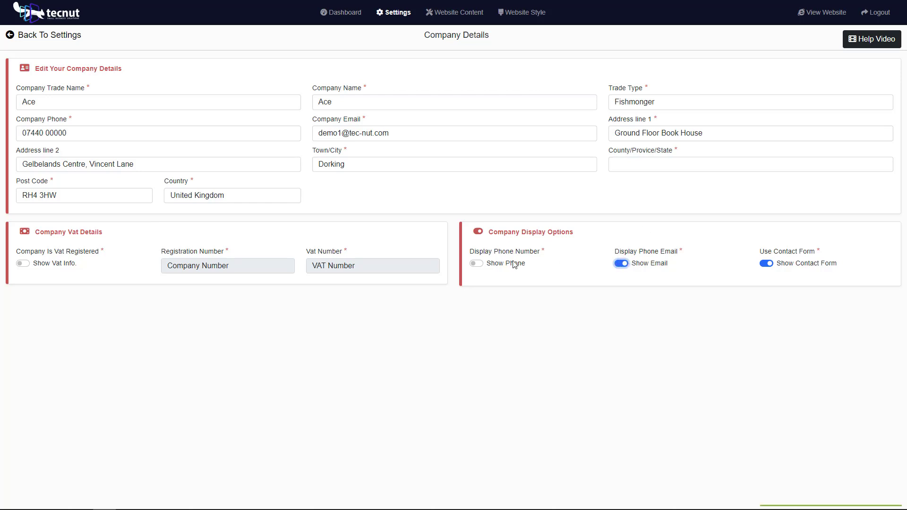
{"action": "left_click", "coordinate": [482, 263]}
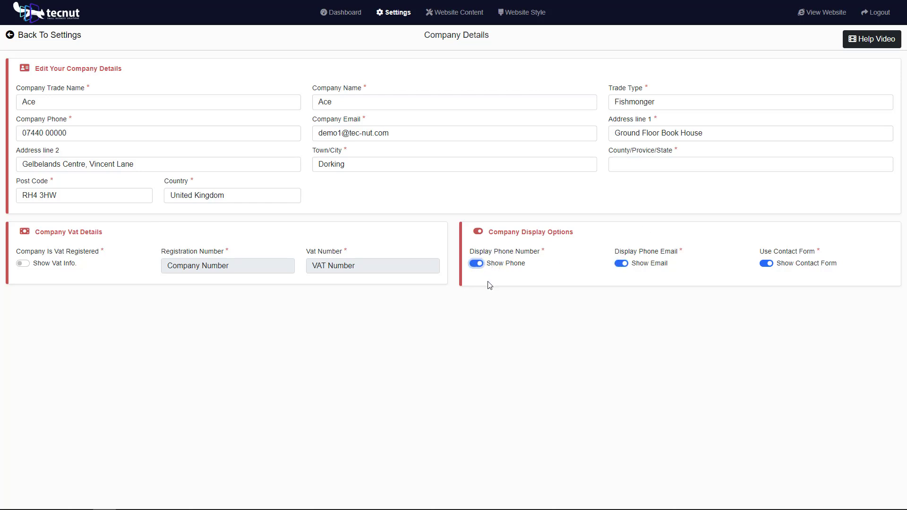
Open the Hours Of Operation settings and set the display option to Show Hours Of Operation & Message
{"action": "left_click", "coordinate": [29, 36]}
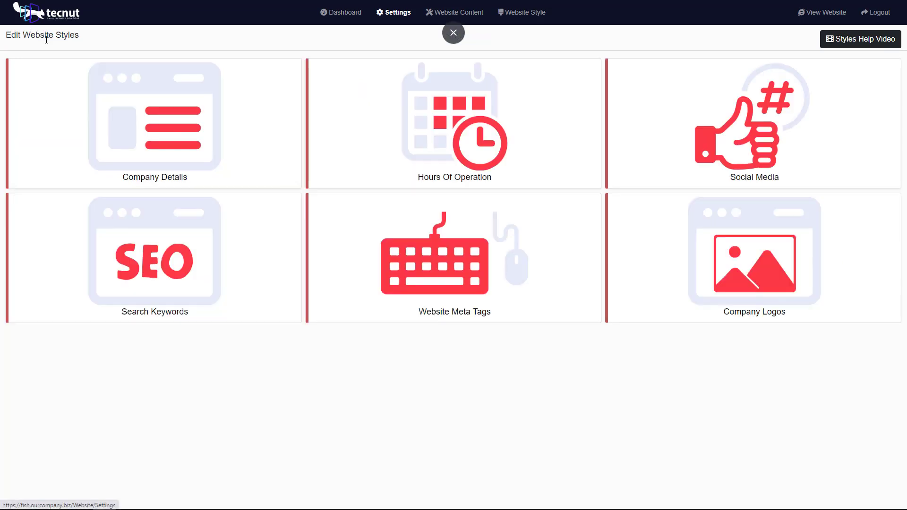
{"action": "left_click", "coordinate": [435, 146]}
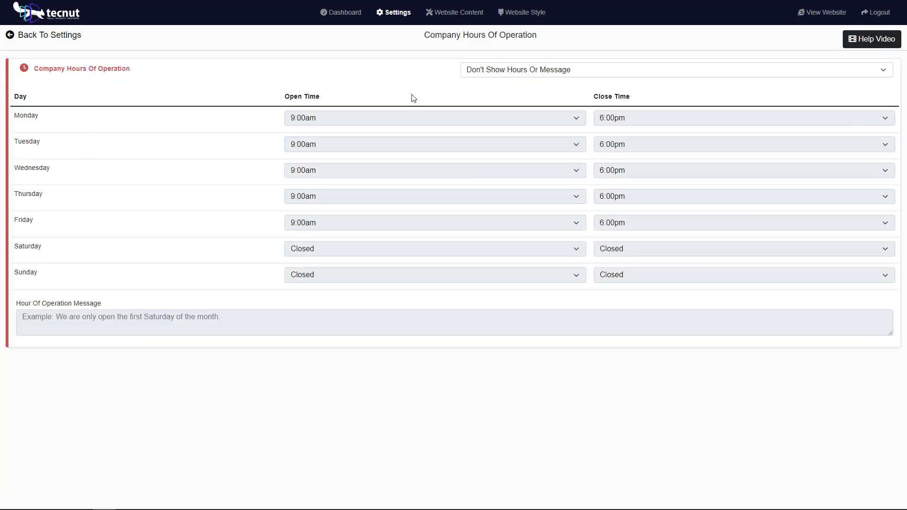
{"action": "left_click", "coordinate": [533, 73]}
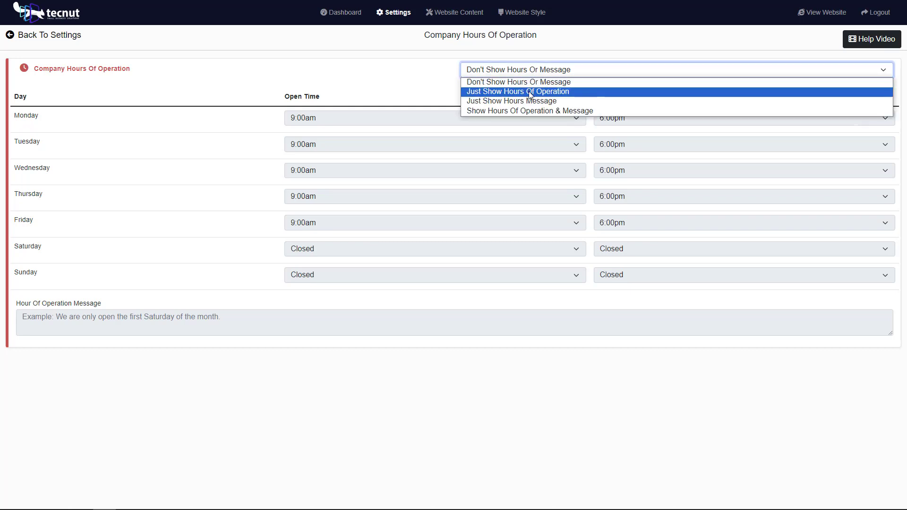
{"action": "left_click", "coordinate": [528, 91]}
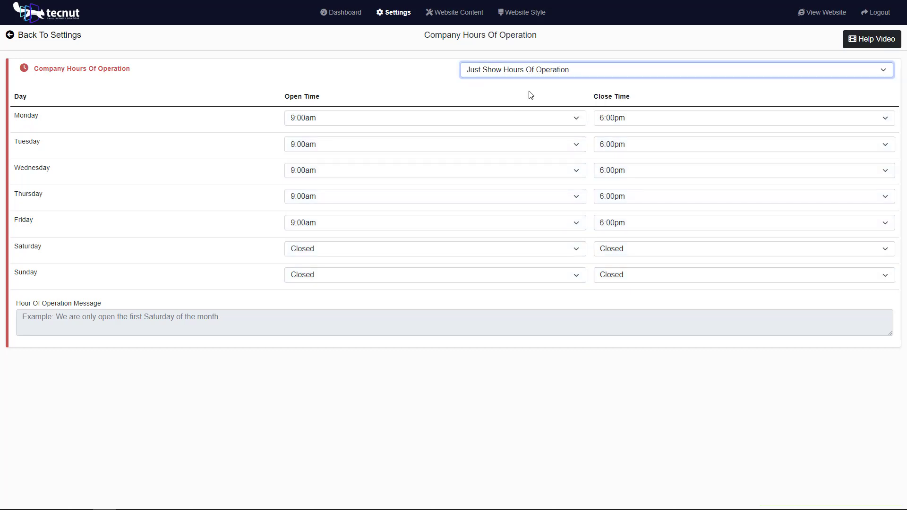
{"action": "left_click", "coordinate": [504, 72]}
{"action": "left_click", "coordinate": [498, 101]}
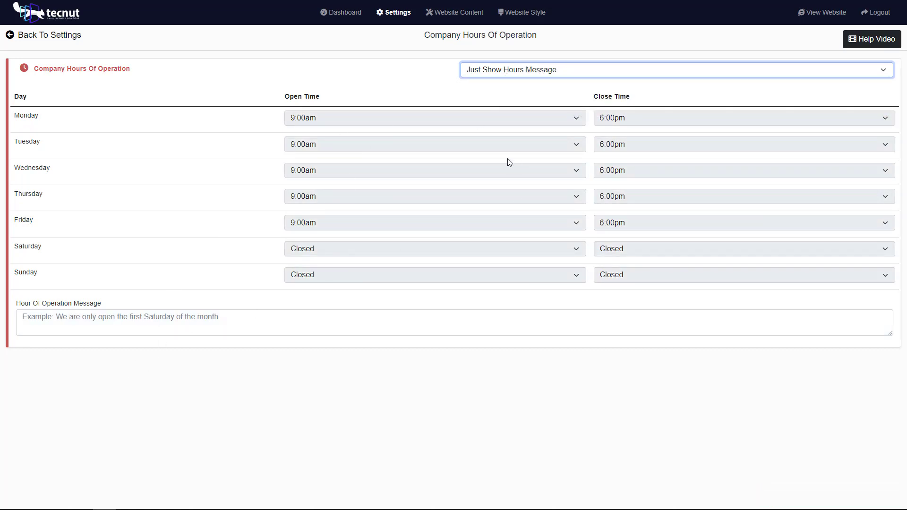
{"action": "left_click", "coordinate": [537, 64]}
{"action": "left_click", "coordinate": [530, 109]}
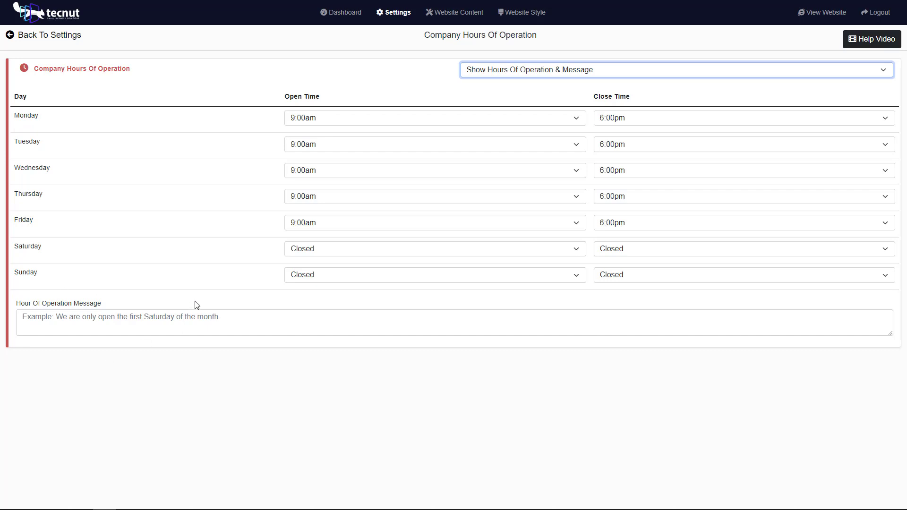
{"action": "left_click", "coordinate": [165, 317]}
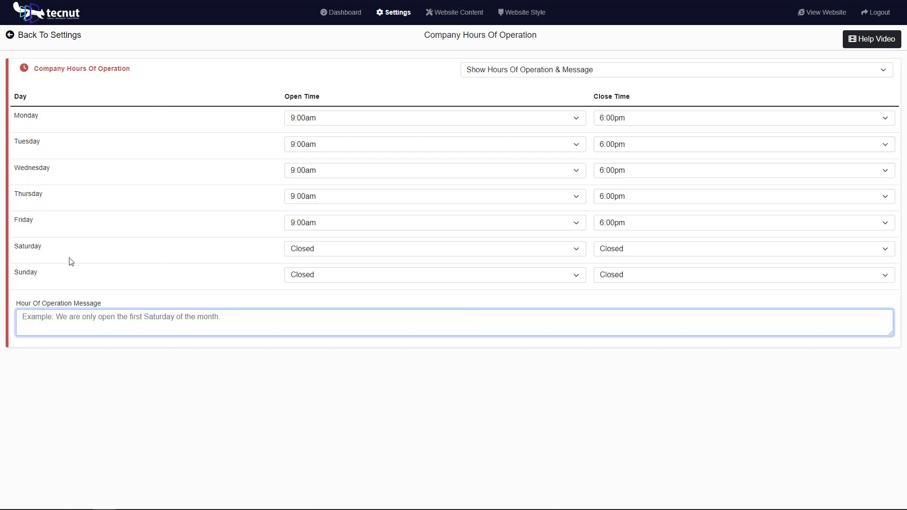
{"action": "left_click", "coordinate": [274, 373]}
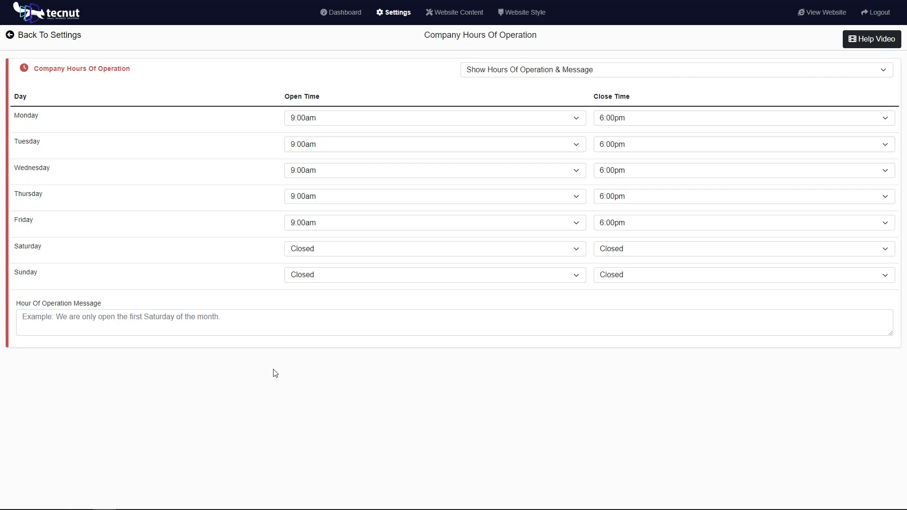
{"action": "left_click", "coordinate": [238, 329]}
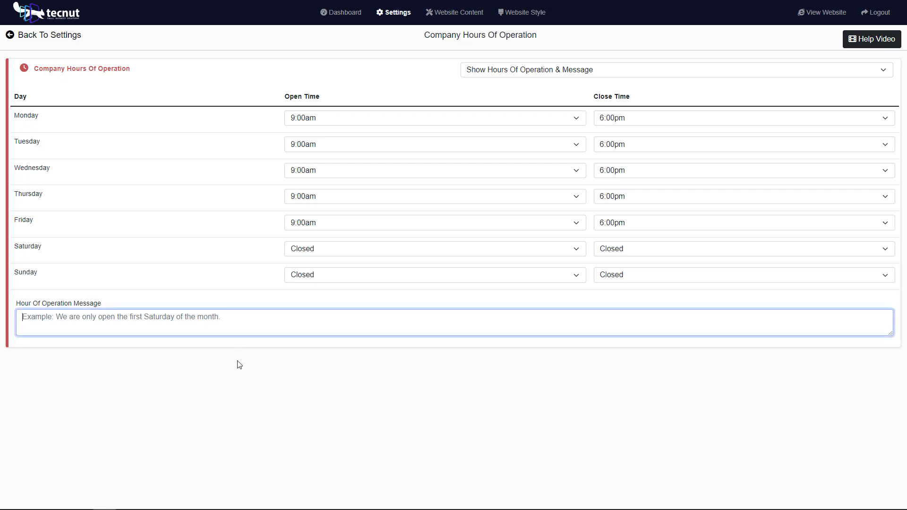
Open the Social Media settings and switch the social links off and back on
{"action": "left_click", "coordinate": [65, 37]}
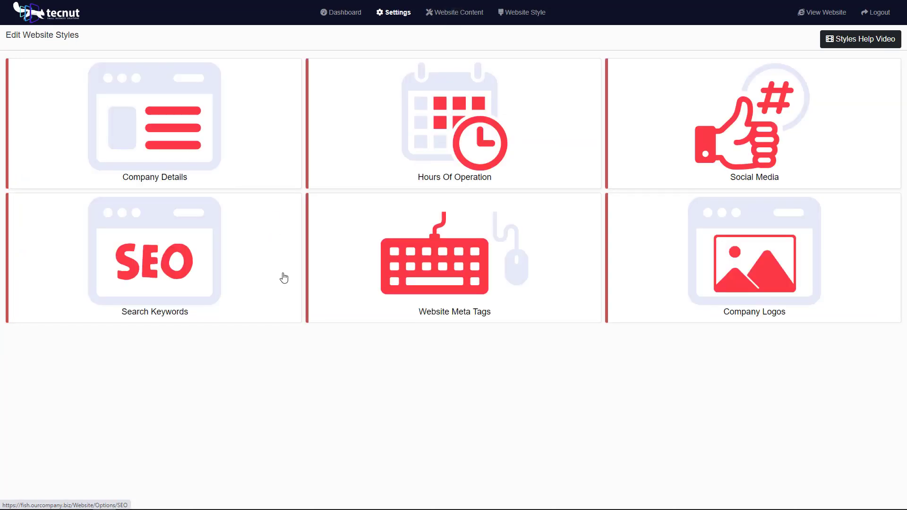
{"action": "left_click", "coordinate": [683, 131]}
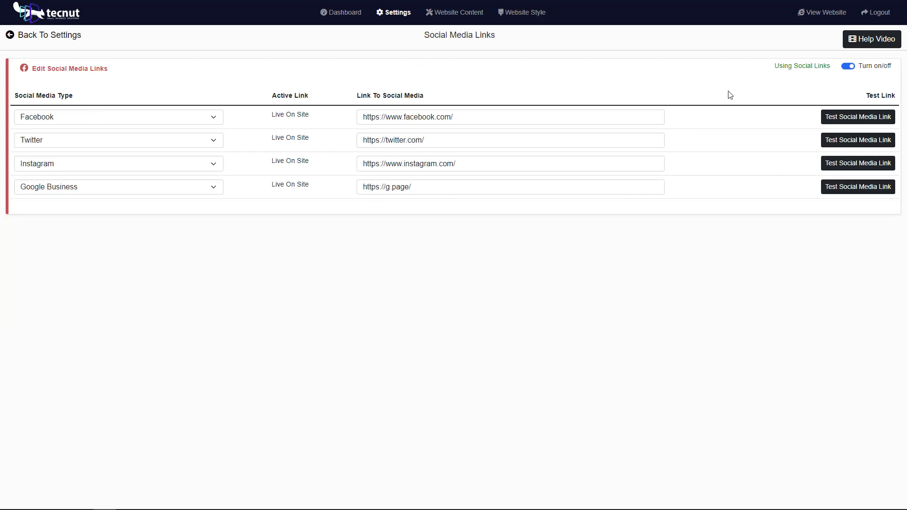
{"action": "left_click", "coordinate": [851, 69]}
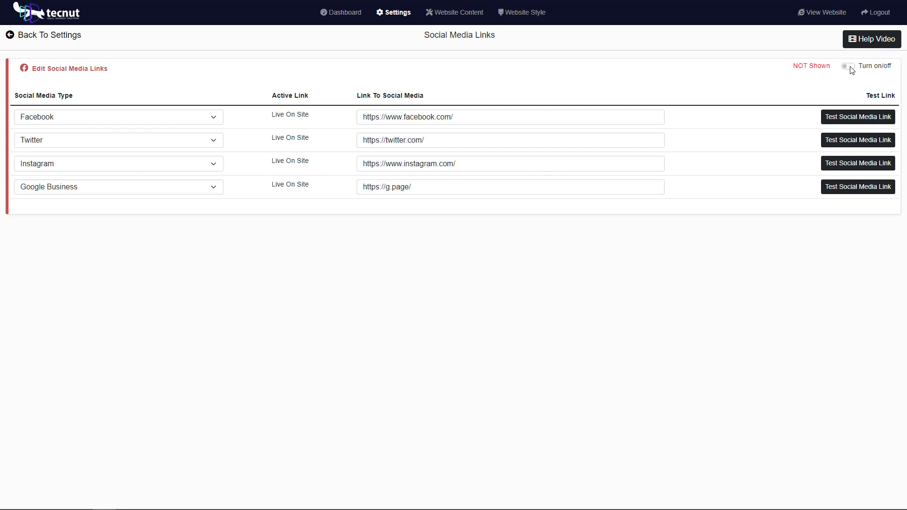
{"action": "left_click", "coordinate": [851, 69]}
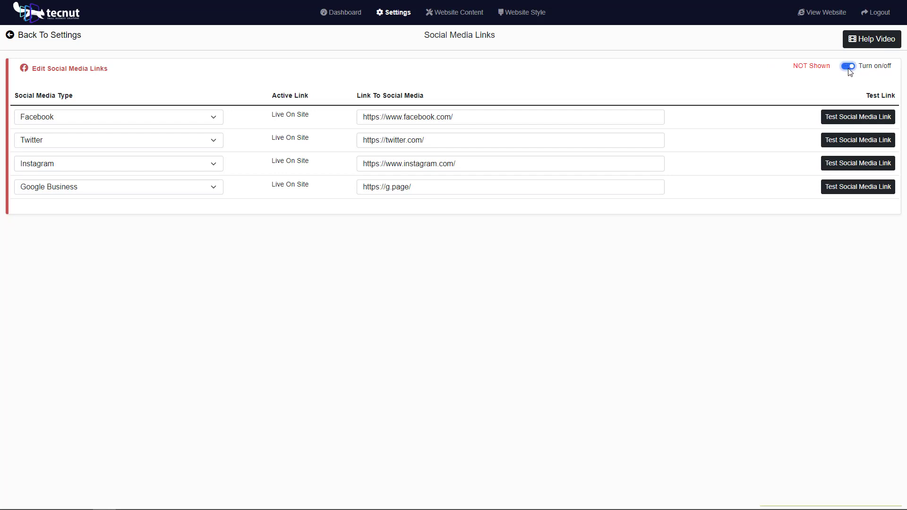
Set the Instagram and Google Business entries in the social media links to Not Used
{"action": "left_click", "coordinate": [83, 119]}
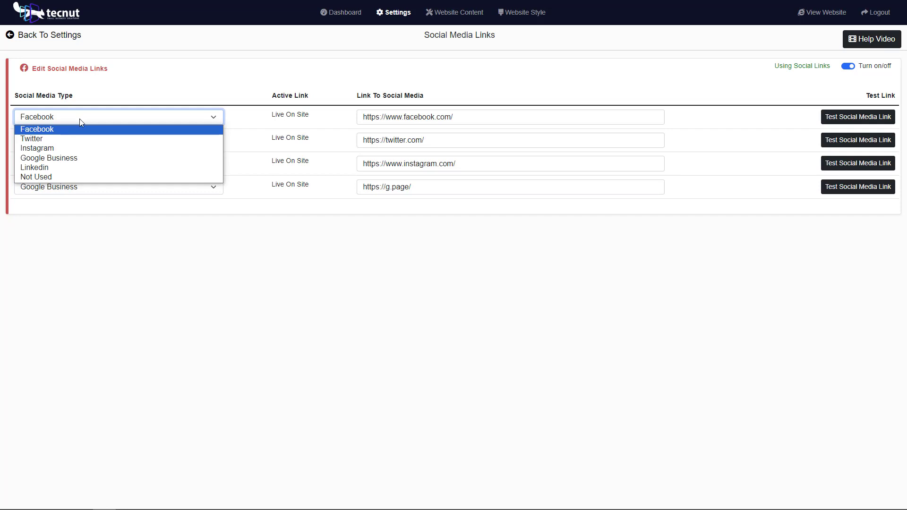
{"action": "left_click", "coordinate": [93, 93]}
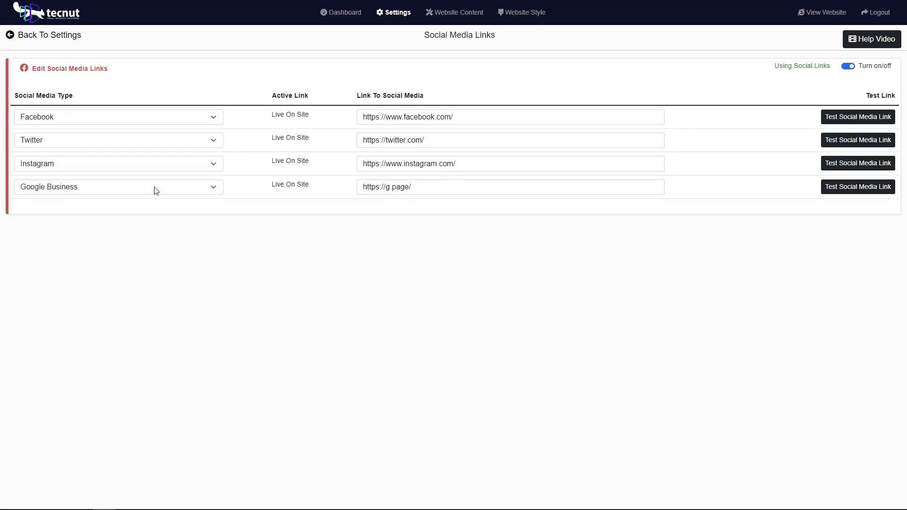
{"action": "left_click", "coordinate": [101, 161]}
{"action": "left_click", "coordinate": [81, 224]}
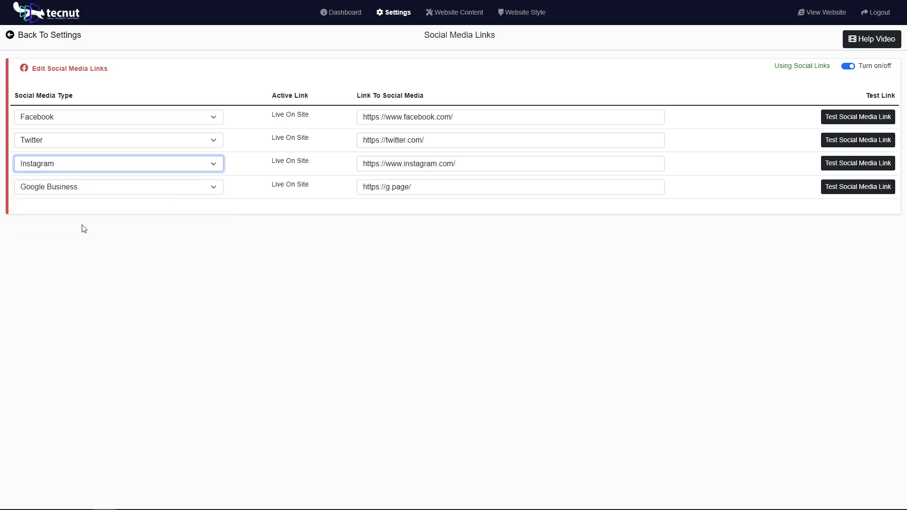
{"action": "left_click", "coordinate": [75, 189]}
{"action": "left_click", "coordinate": [70, 247]}
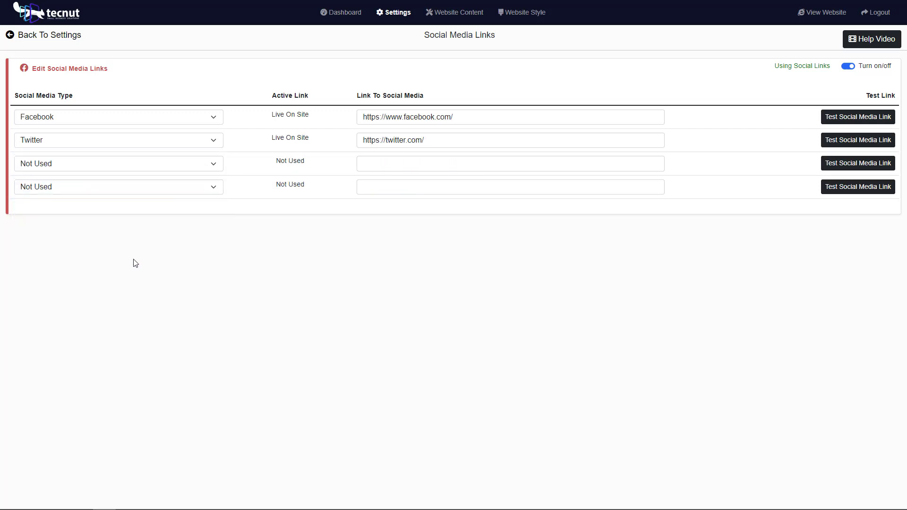
{"action": "left_click", "coordinate": [484, 117]}
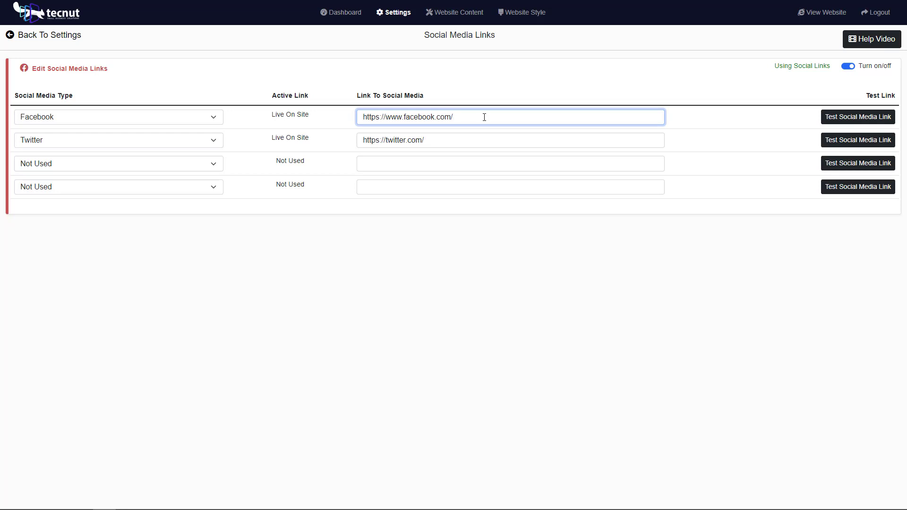
{"action": "left_click", "coordinate": [464, 137]}
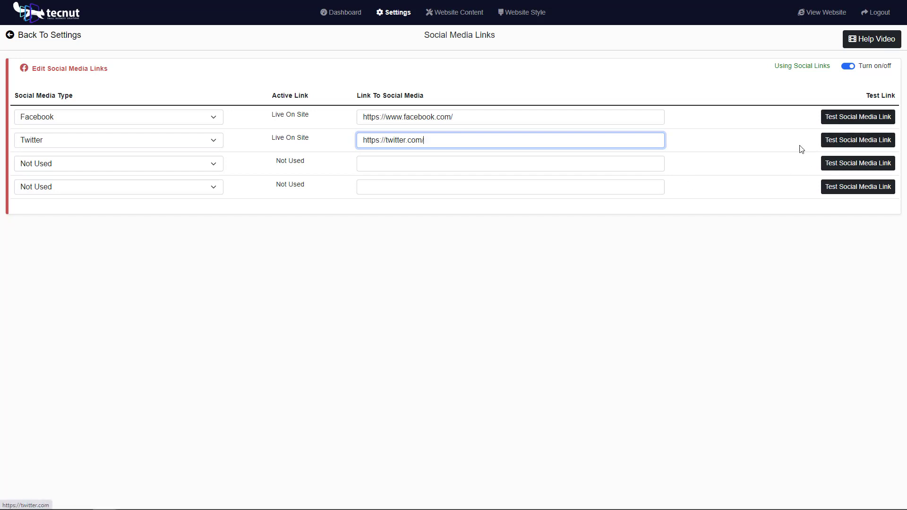
{"action": "left_click", "coordinate": [780, 148]}
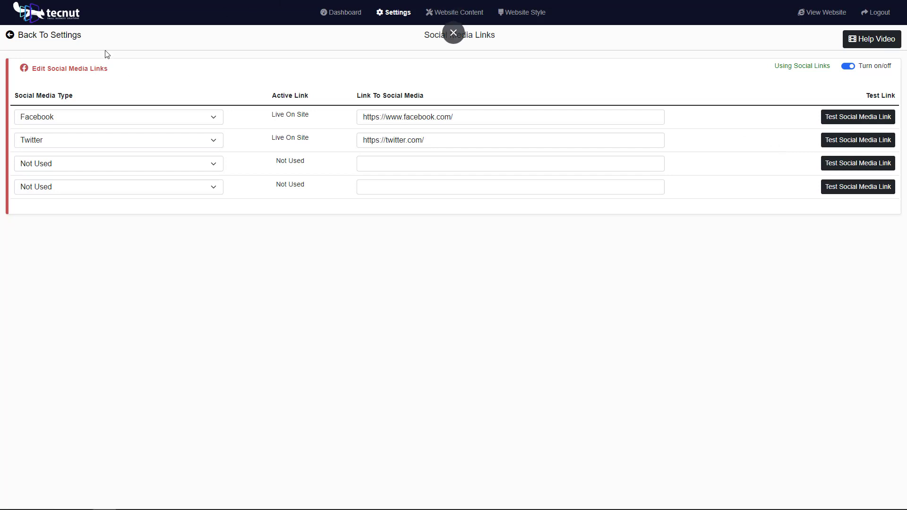
Return to the settings overview and review the SEO phrases under Search Keywords
{"action": "left_click", "coordinate": [66, 35]}
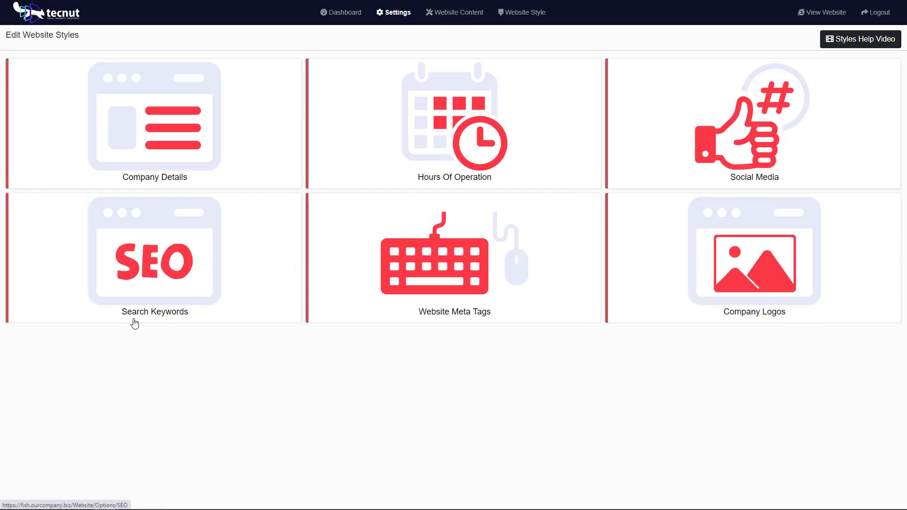
{"action": "left_click", "coordinate": [233, 260]}
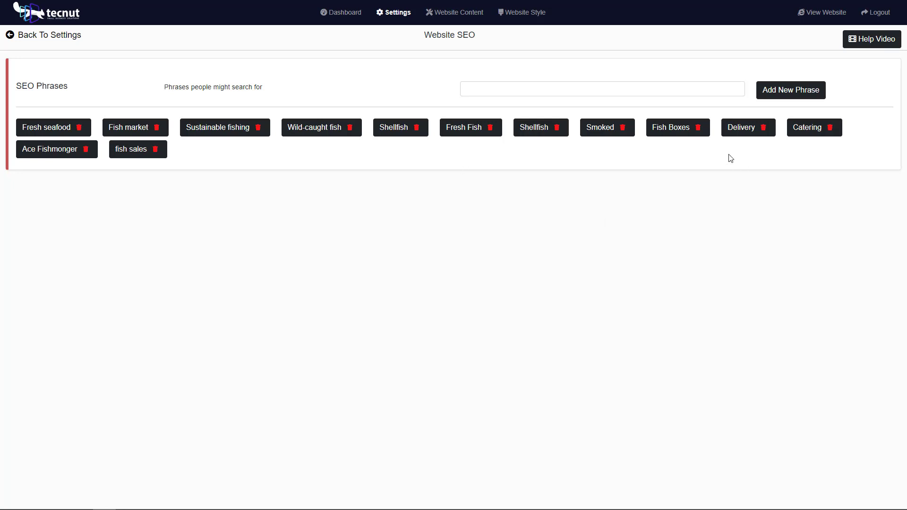
Return to the settings overview, open Website Meta Tags and examine the home page title
{"action": "left_click", "coordinate": [51, 36]}
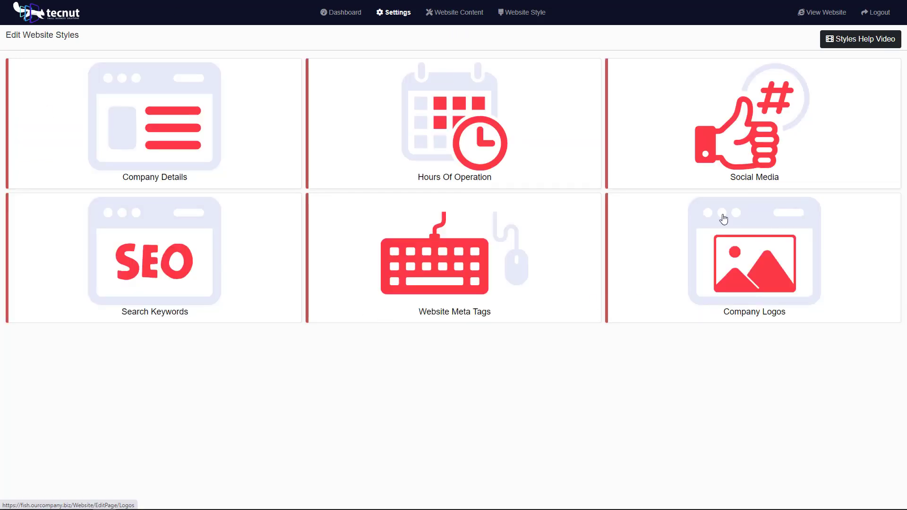
{"action": "left_click", "coordinate": [409, 257]}
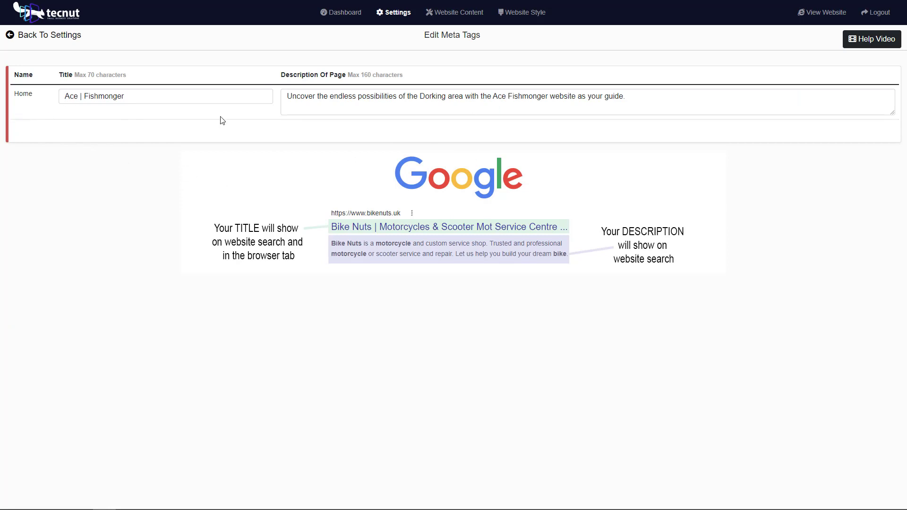
{"action": "double_click", "coordinate": [70, 97]}
{"action": "double_click", "coordinate": [112, 97]}
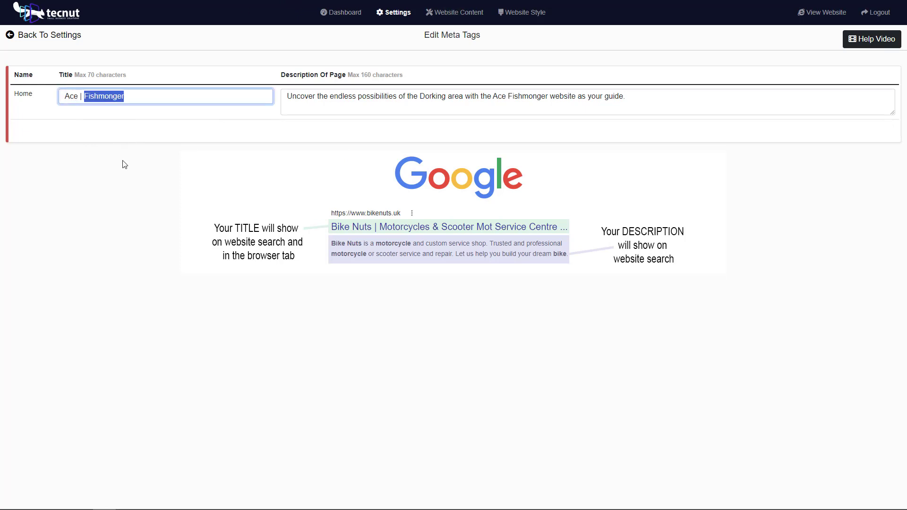
{"action": "left_click", "coordinate": [112, 158]}
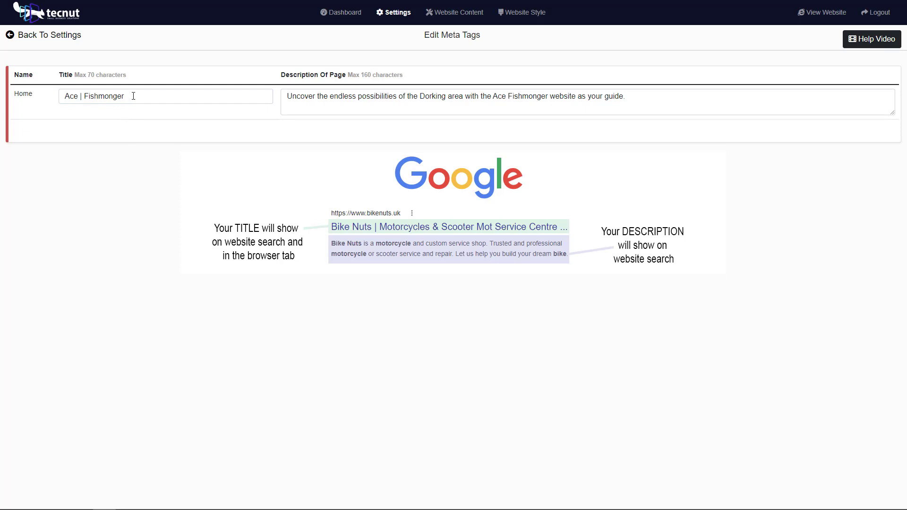
Examine the home page's meta title and description against the sample Google search listing
{"action": "left_click_drag", "start_coordinate": [133, 97], "coordinate": [84, 96]}
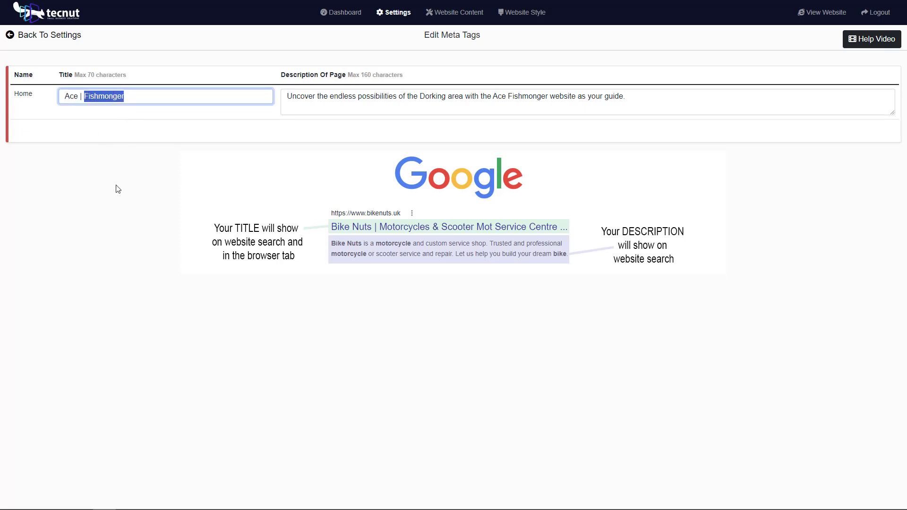
{"action": "left_click", "coordinate": [573, 116]}
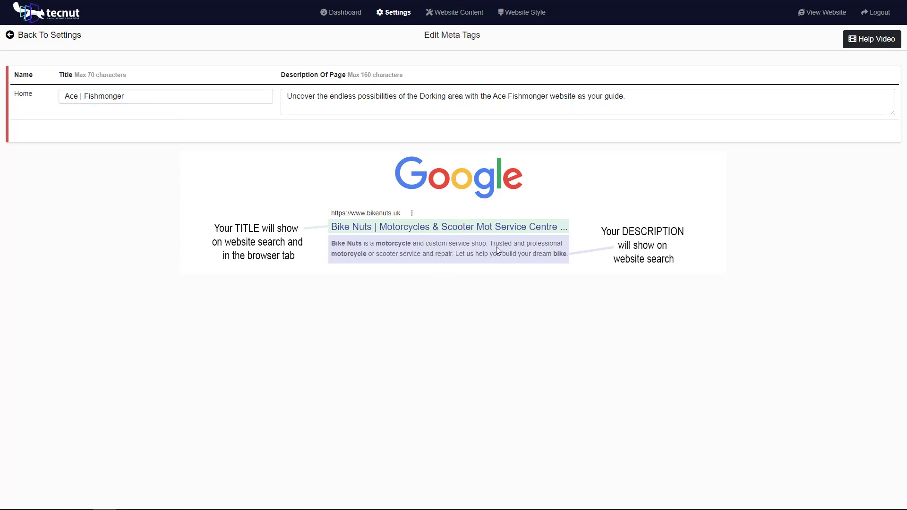
{"action": "left_click_drag", "start_coordinate": [625, 96], "coordinate": [279, 94]}
{"action": "left_click", "coordinate": [384, 228]}
{"action": "left_click_drag", "start_coordinate": [178, 98], "coordinate": [2, 103]}
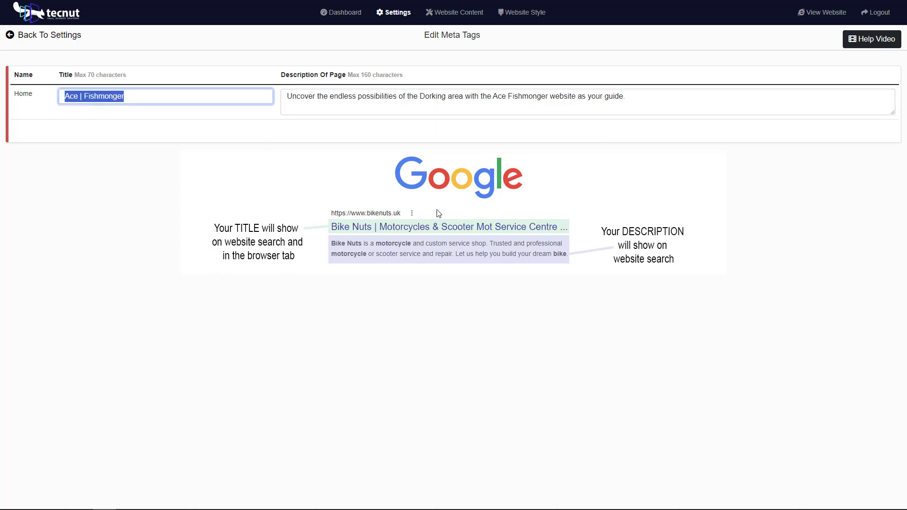
{"action": "left_click", "coordinate": [134, 225]}
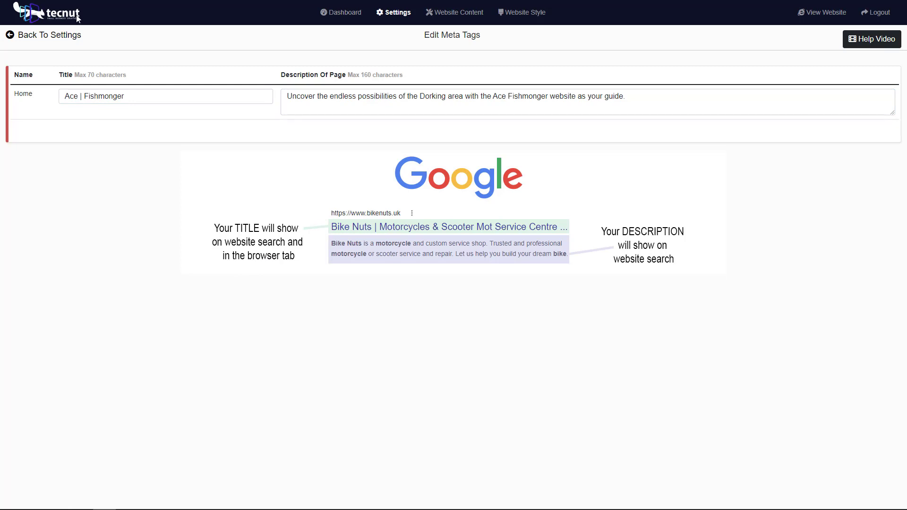
In the Company Logos settings, upload bar1.jpeg as the company logo, cropped to a square around the man's head and upper body
{"action": "left_click", "coordinate": [49, 34]}
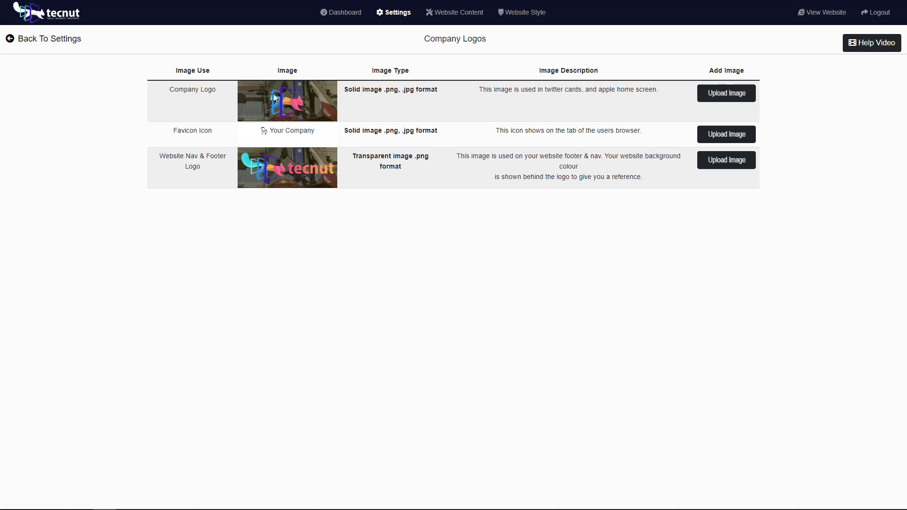
{"action": "left_click", "coordinate": [739, 92]}
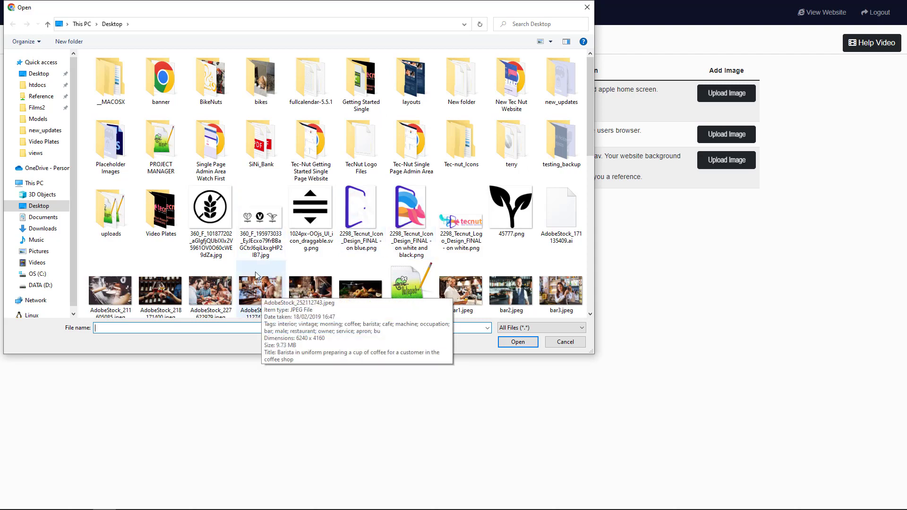
{"action": "double_click", "coordinate": [466, 289]}
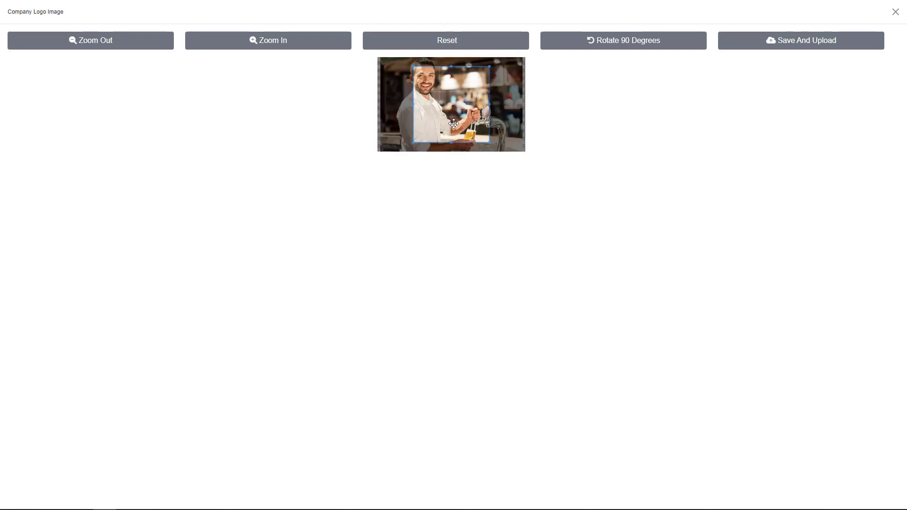
{"action": "left_click_drag", "start_coordinate": [454, 123], "coordinate": [432, 105]}
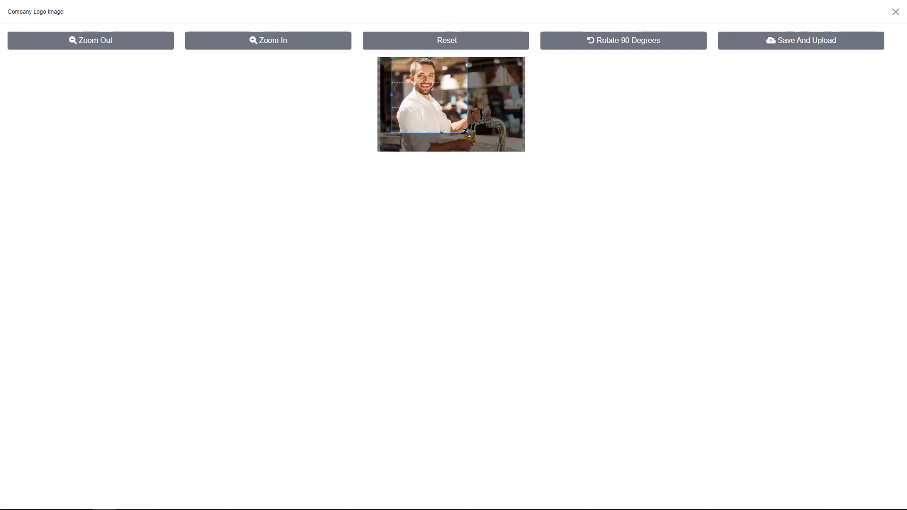
{"action": "left_click_drag", "start_coordinate": [467, 132], "coordinate": [449, 111]}
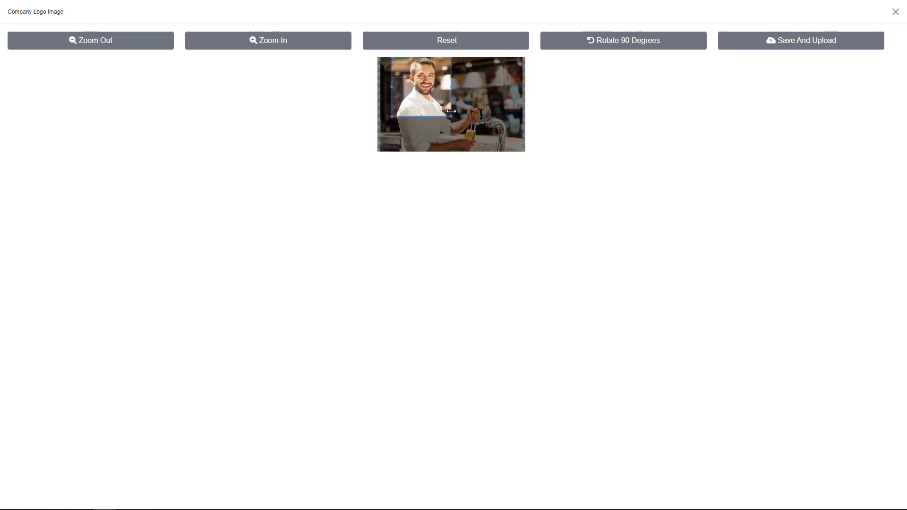
{"action": "left_click", "coordinate": [777, 42]}
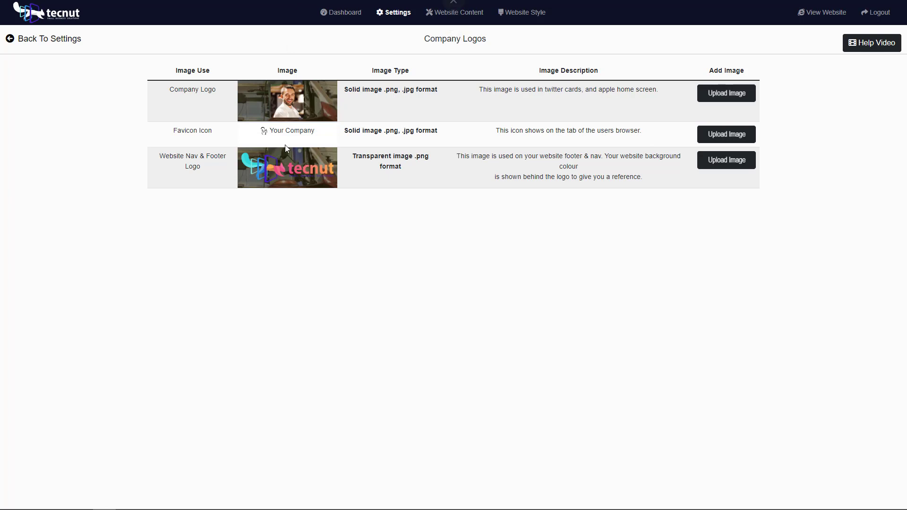
Upload 45777.png as the favicon icon, with the crop area enlarged to take in the whole plant
{"action": "left_click", "coordinate": [722, 138]}
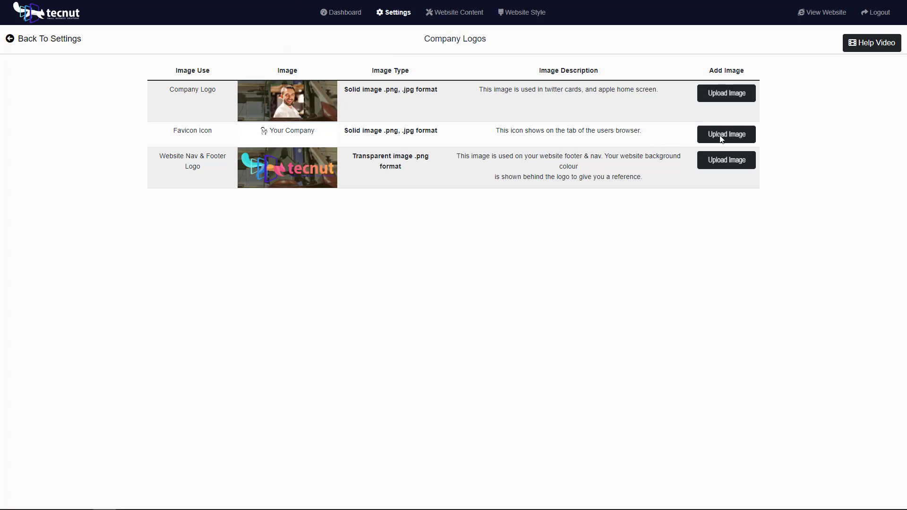
{"action": "double_click", "coordinate": [512, 208]}
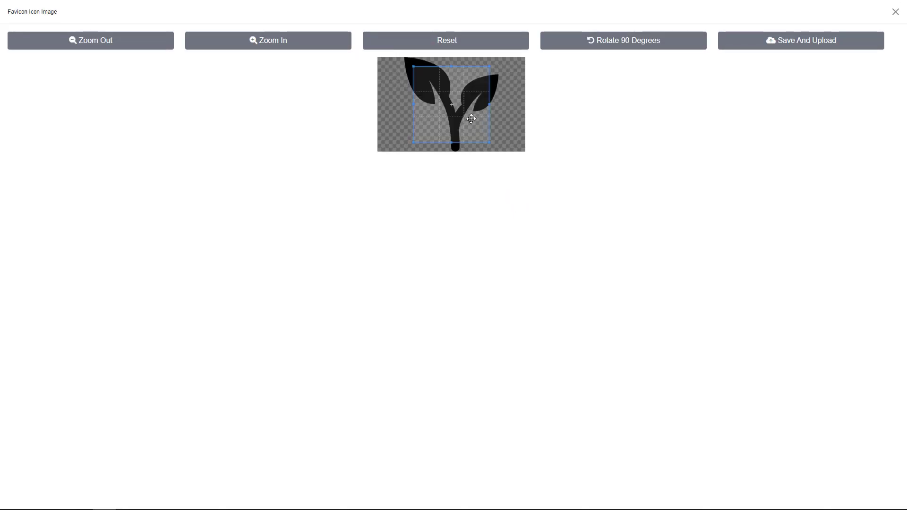
{"action": "left_click_drag", "start_coordinate": [471, 119], "coordinate": [503, 145]}
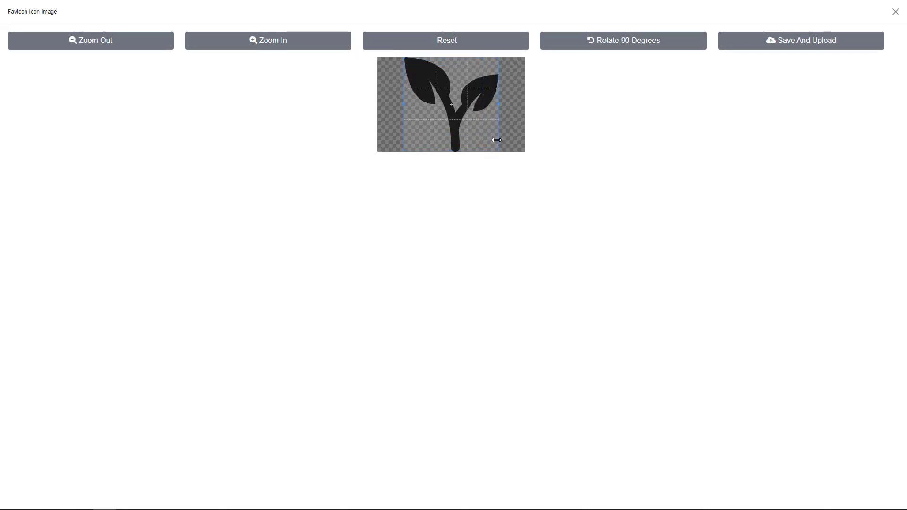
{"action": "left_click", "coordinate": [782, 40]}
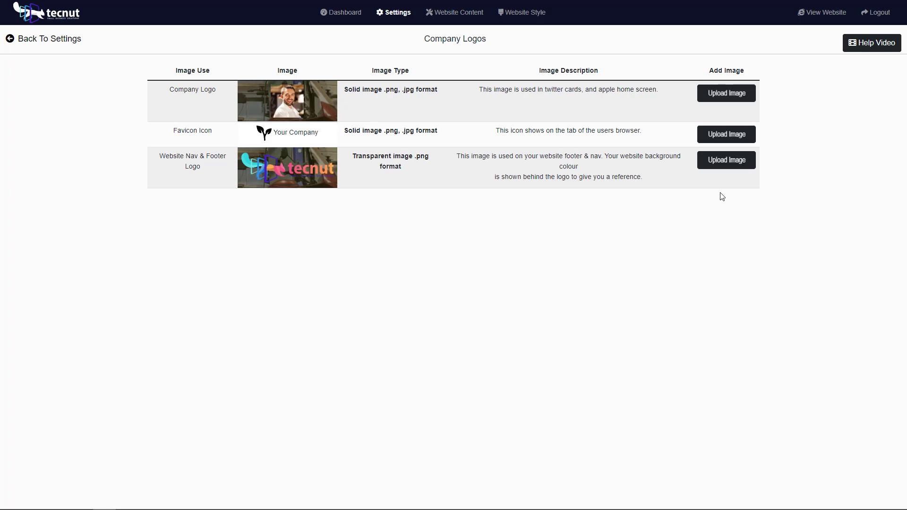
Upload "2298_Tecnut_Logo_Design_FINAL - on white.png" as the website nav and footer logo, cropped to the logo's full width, and return to the settings overview
{"action": "left_click", "coordinate": [724, 164]}
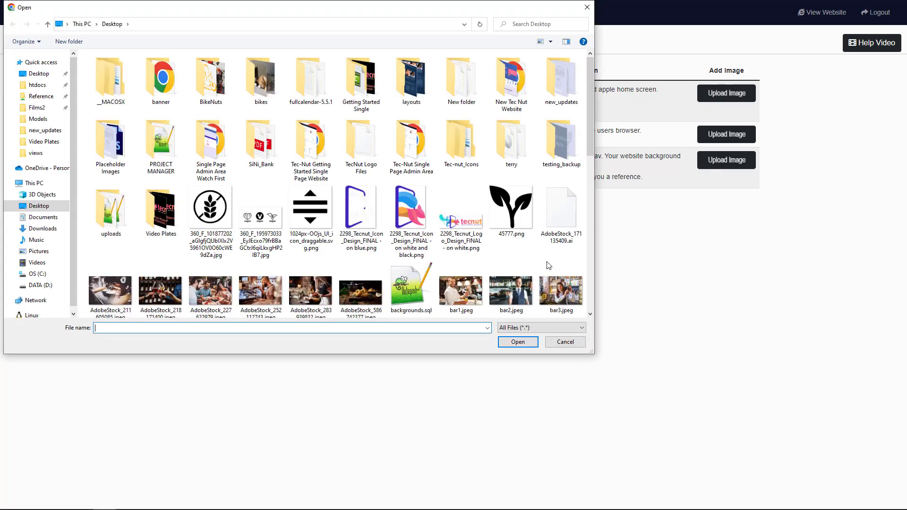
{"action": "left_click", "coordinate": [463, 225]}
{"action": "double_click", "coordinate": [464, 226]}
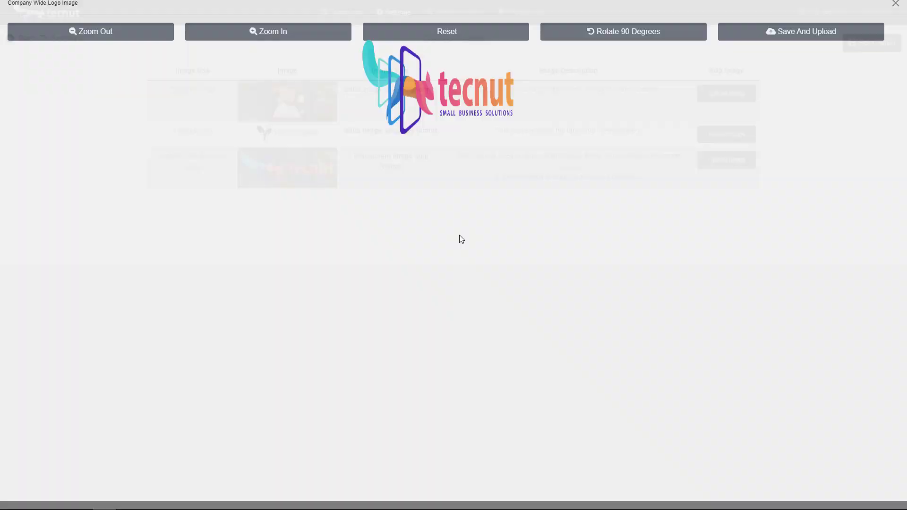
{"action": "left_click_drag", "start_coordinate": [457, 101], "coordinate": [444, 88]}
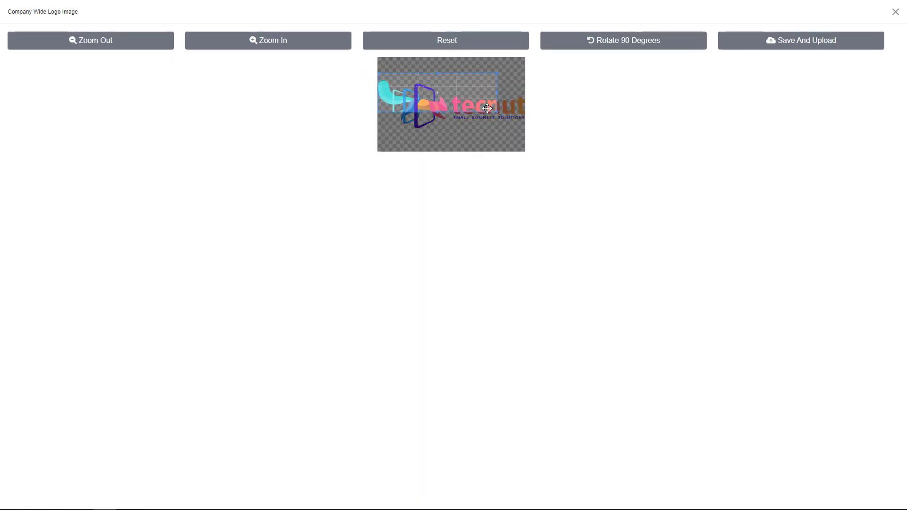
{"action": "left_click_drag", "start_coordinate": [497, 112], "coordinate": [529, 135]}
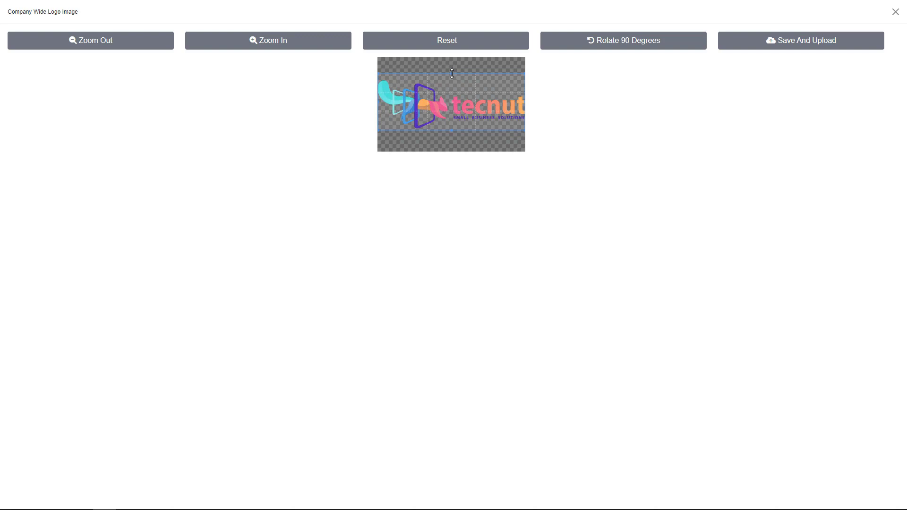
{"action": "left_click_drag", "start_coordinate": [452, 73], "coordinate": [451, 77]}
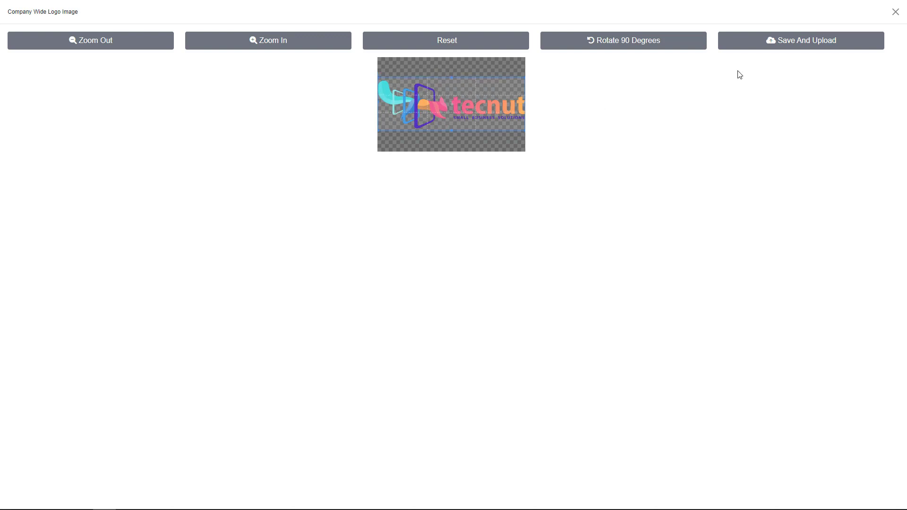
{"action": "left_click", "coordinate": [775, 41]}
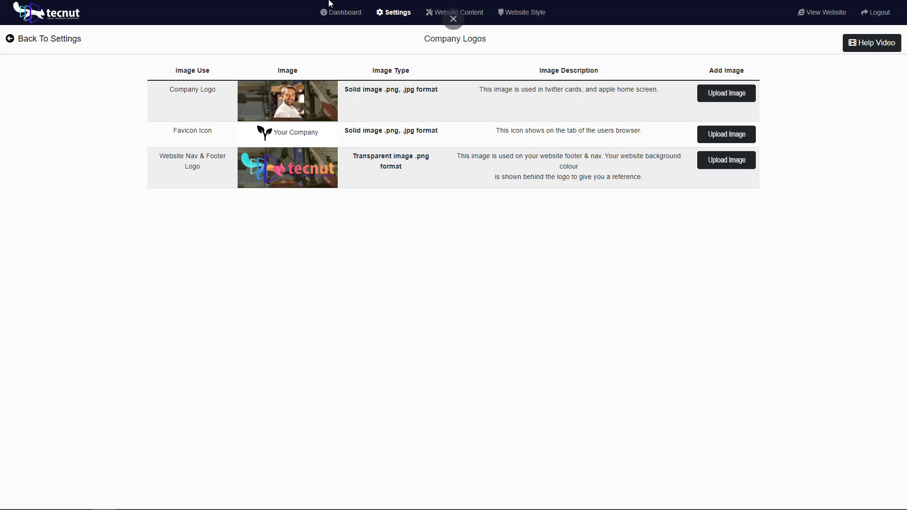
{"action": "left_click", "coordinate": [58, 46]}
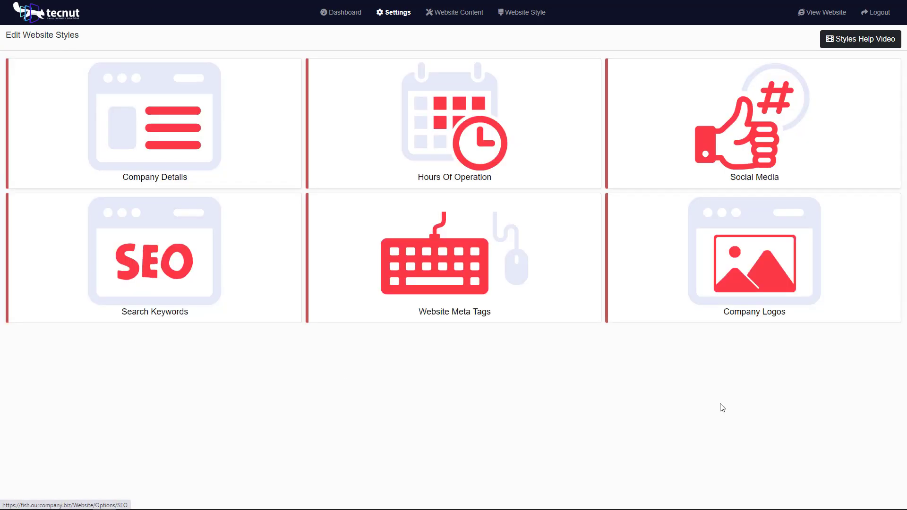